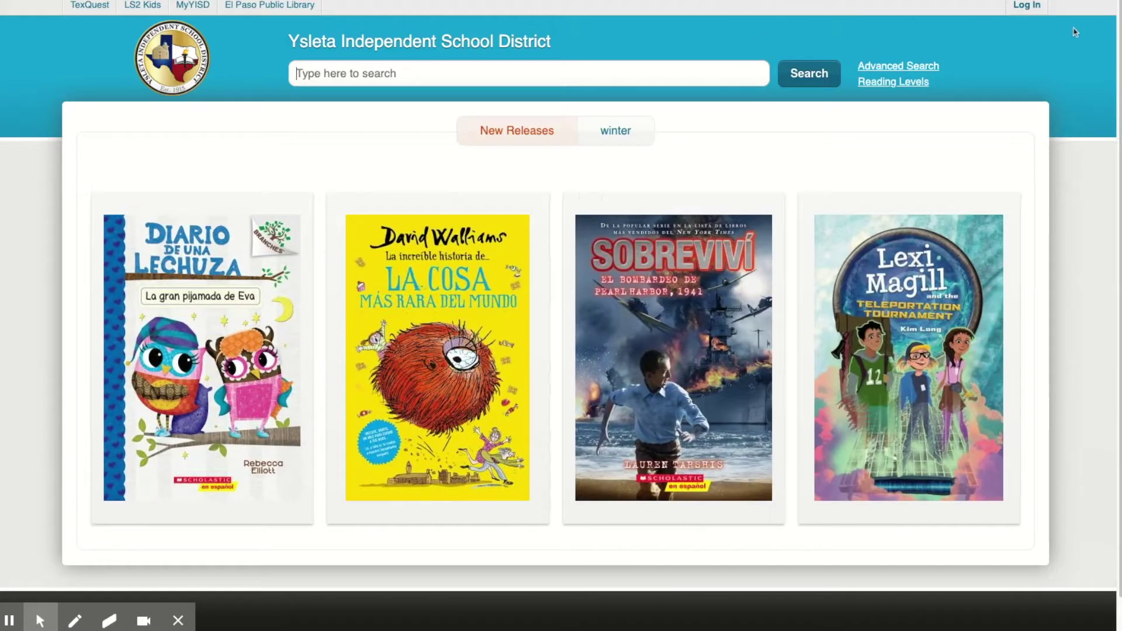
# Log in to the school district library catalog account.
pyautogui.click(1032, 22)
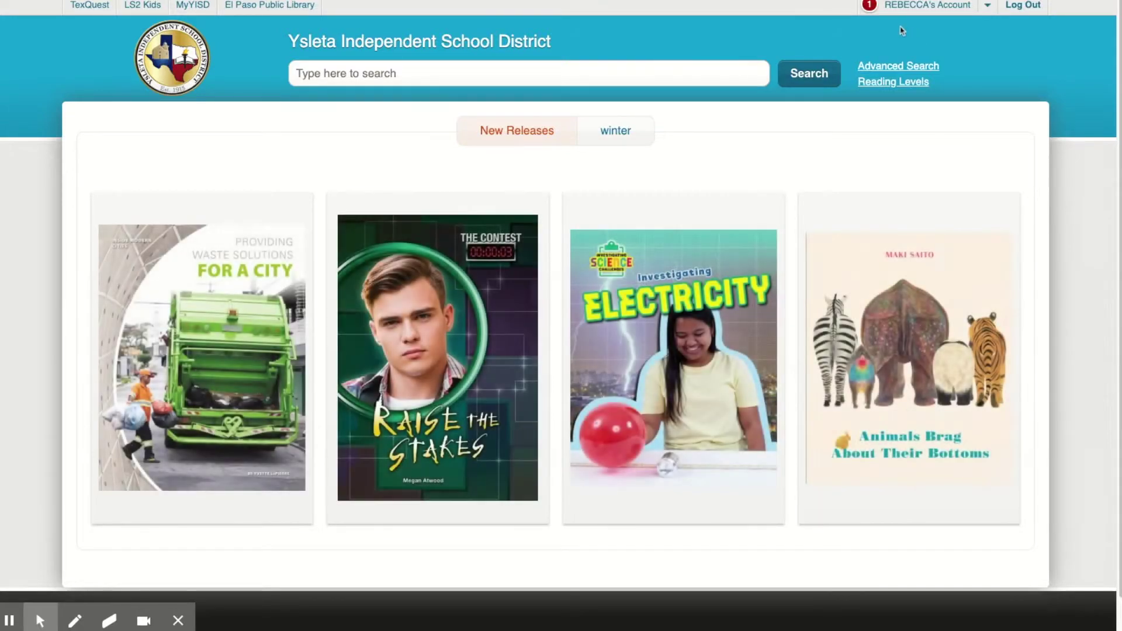
pyautogui.doubleClick(901, 23)
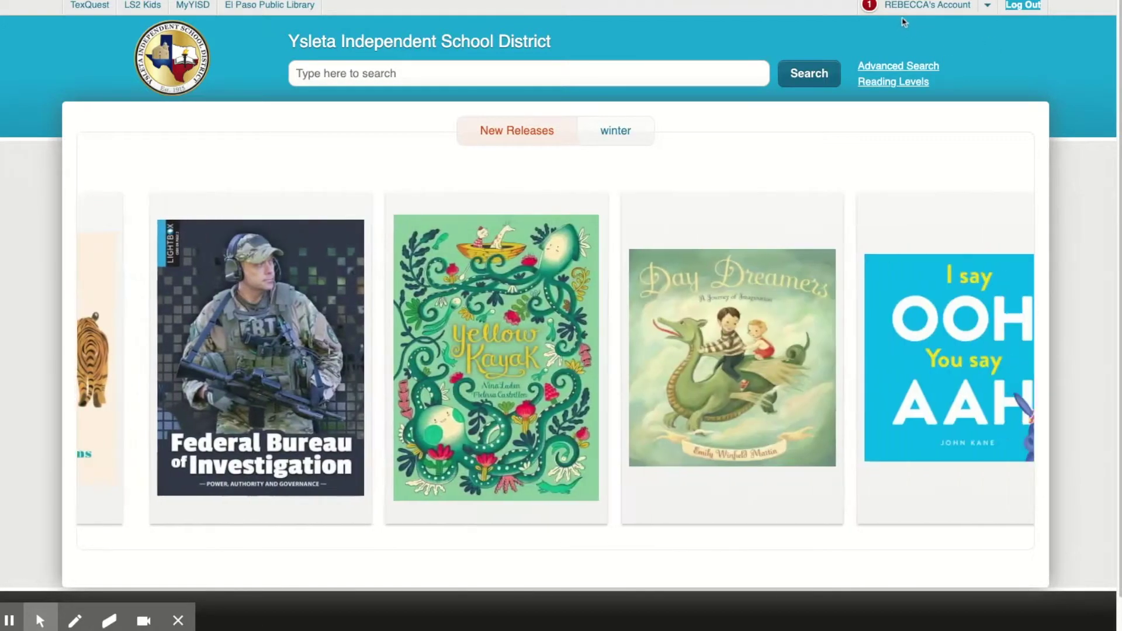
pyautogui.click(904, 21)
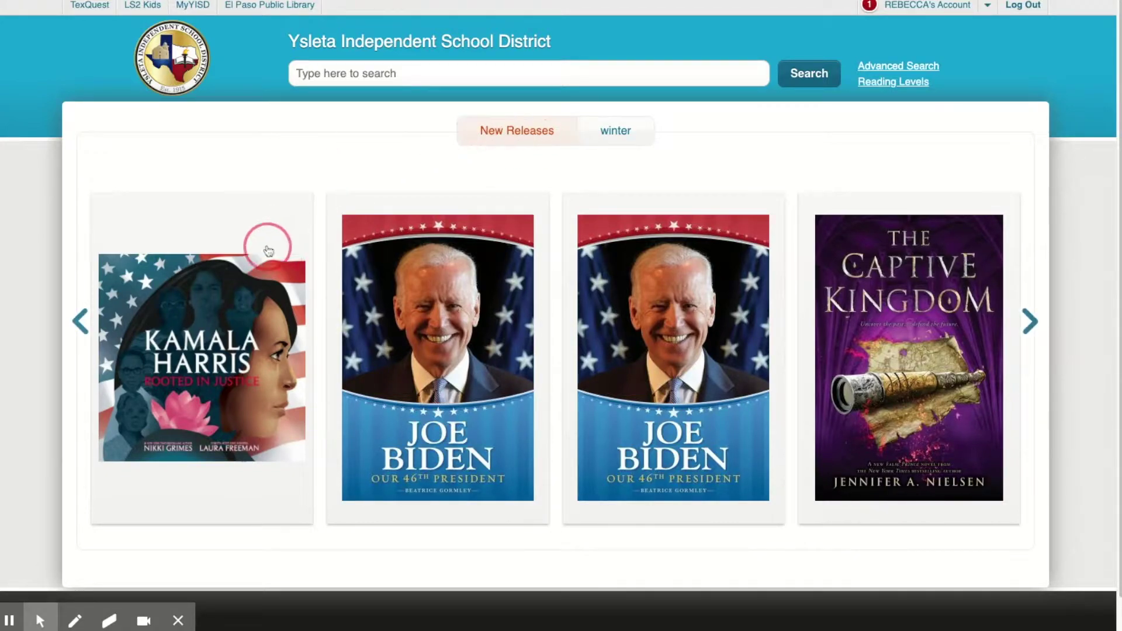
# Browse forward through the book covers in the New Releases carousel.
pyautogui.click(1031, 322)
pyautogui.click(1030, 322)
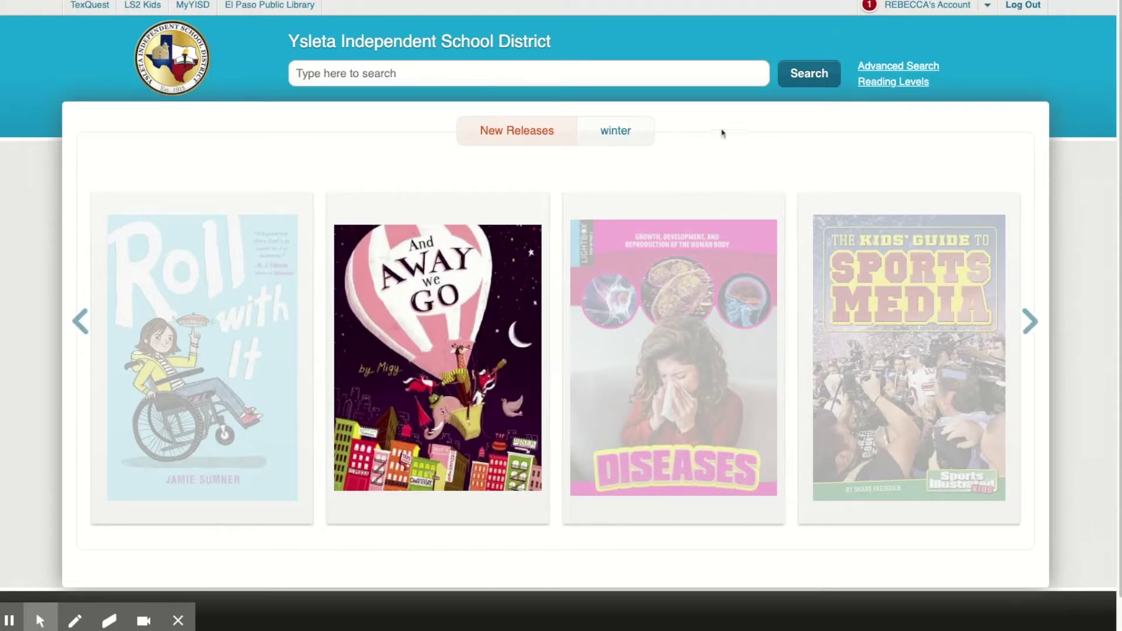
# Search the library catalog for "dog" and look over the first results.
pyautogui.click(313, 70)
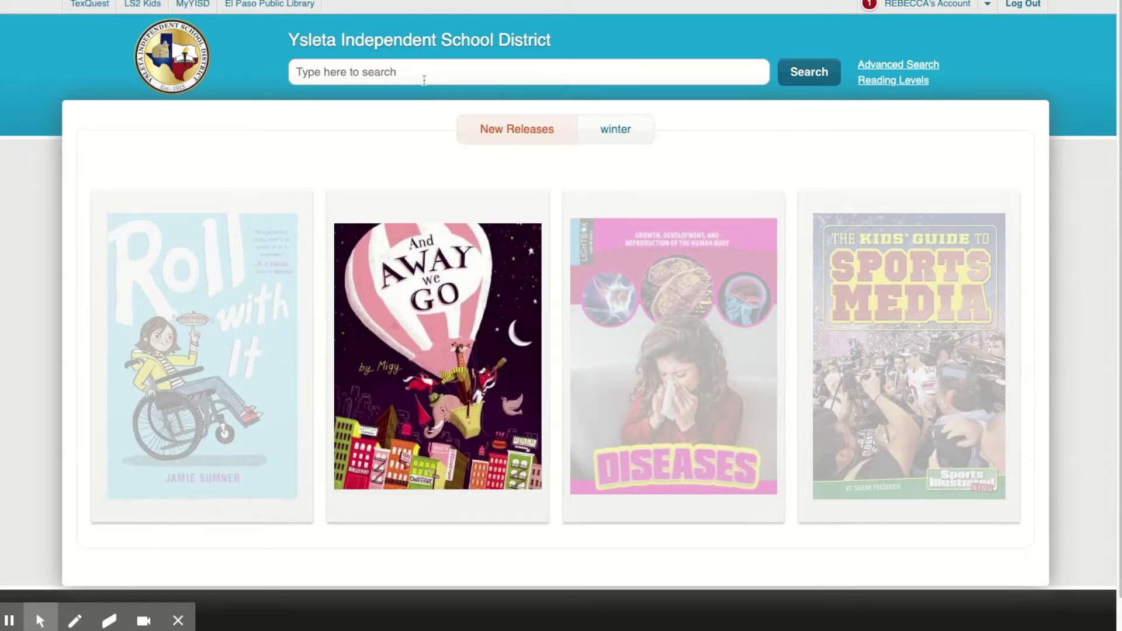
pyautogui.write('dog')
pyautogui.press('Return')
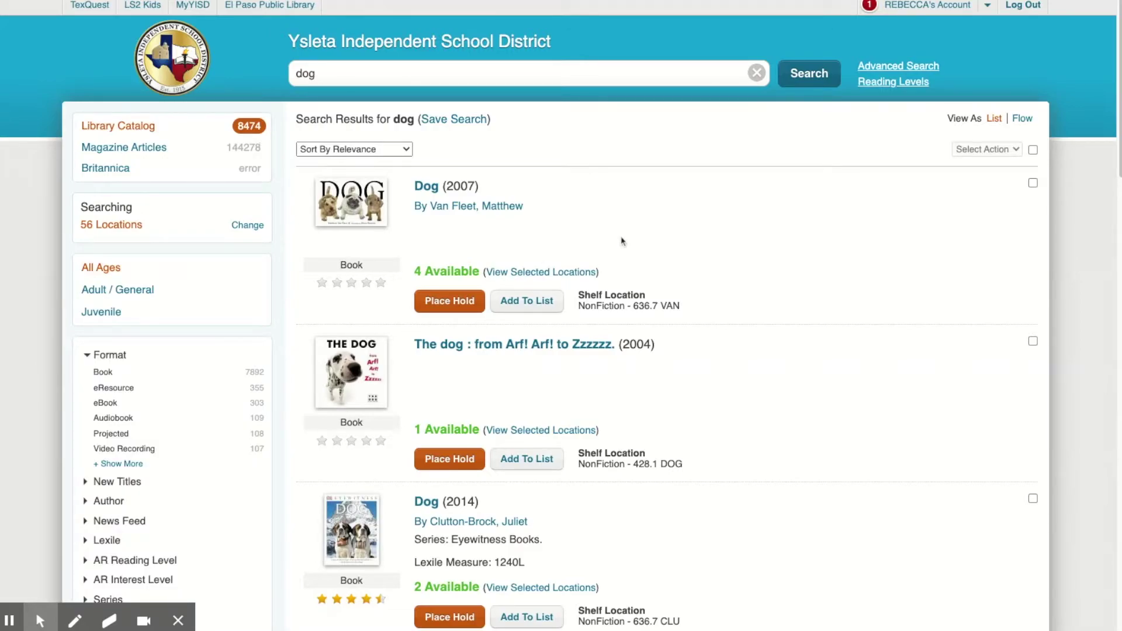
pyautogui.scroll(-6, 623, 241)
pyautogui.scroll(-1, 584, 315)
pyautogui.scroll(1, 584, 316)
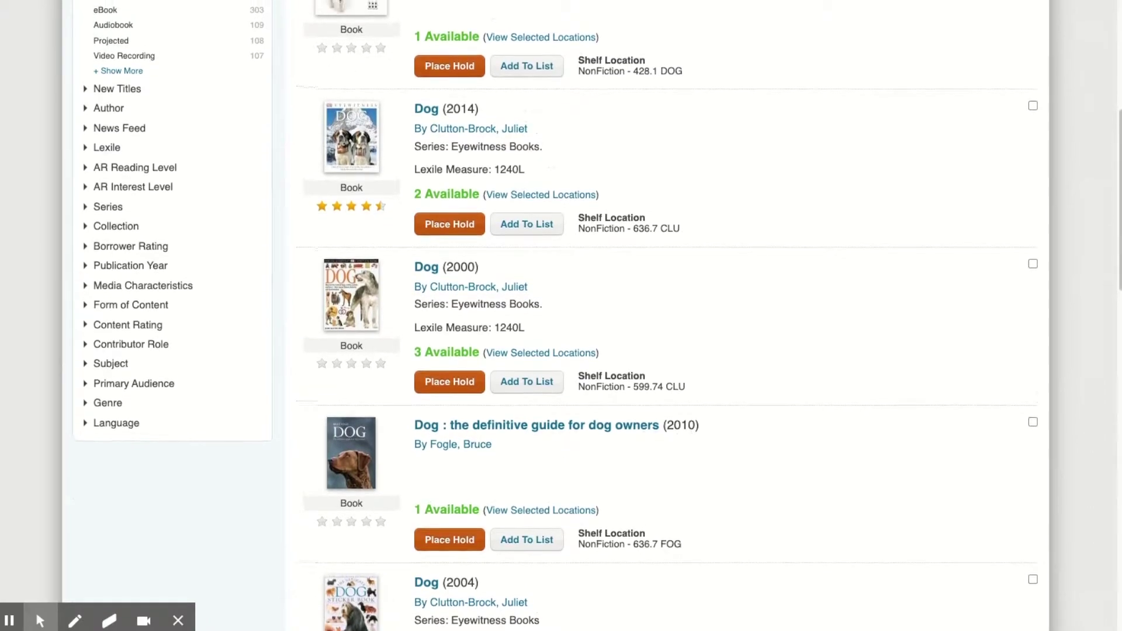
pyautogui.scroll(6, 584, 315)
pyautogui.scroll(-1, 584, 315)
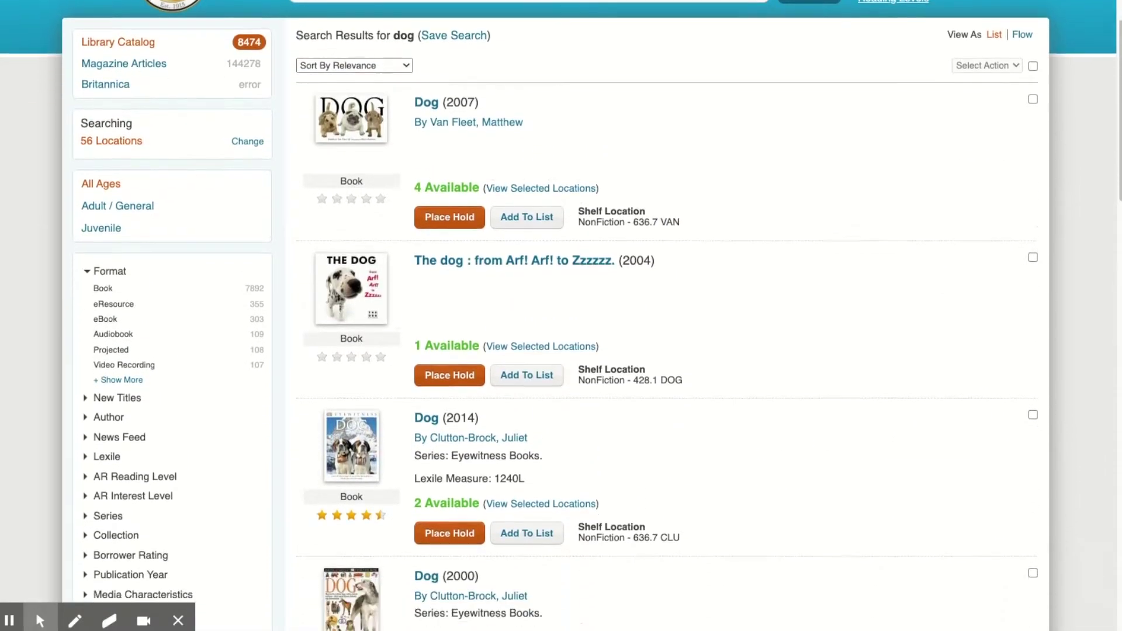
pyautogui.scroll(2, 90, 241)
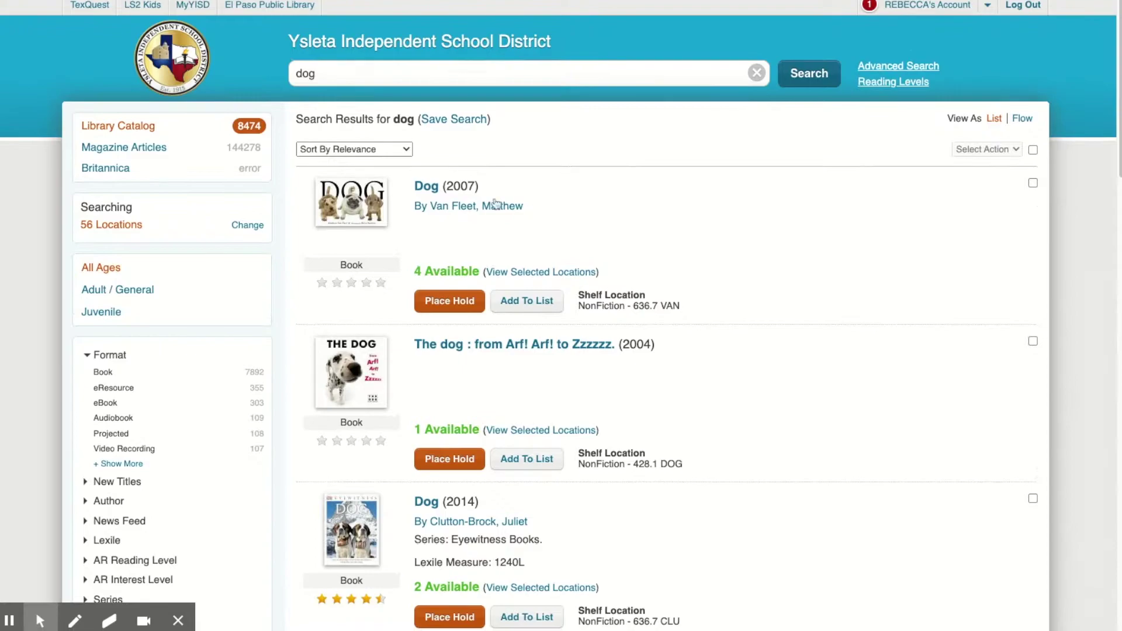
# Examine the list of school locations available for the search, including Parkland Middle, and close it without saving.
pyautogui.click(90, 239)
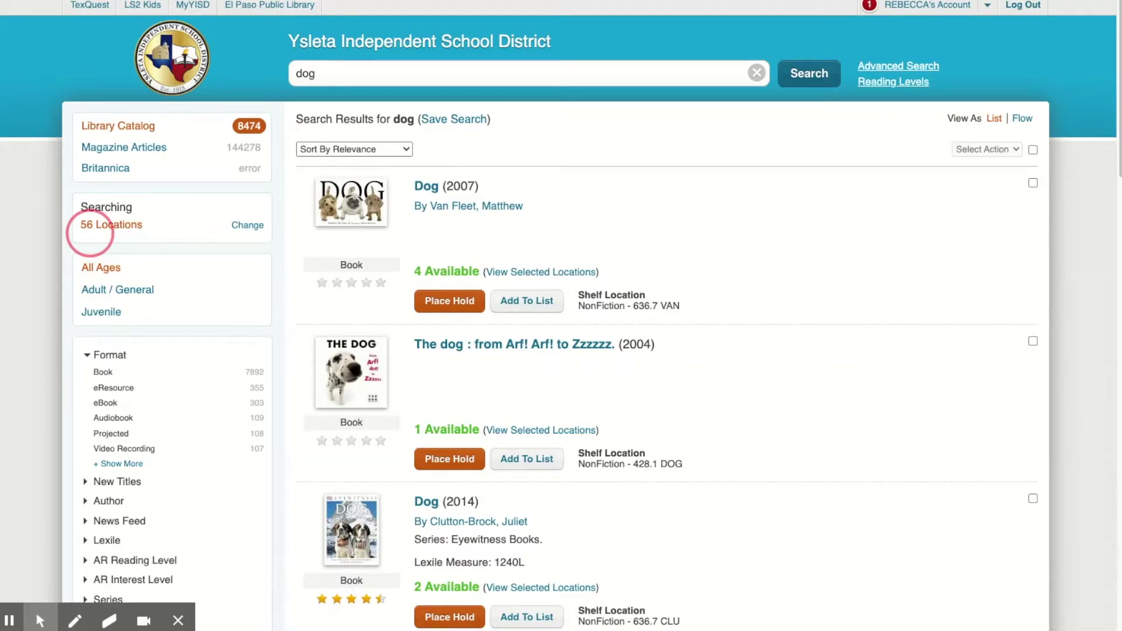
pyautogui.click(251, 231)
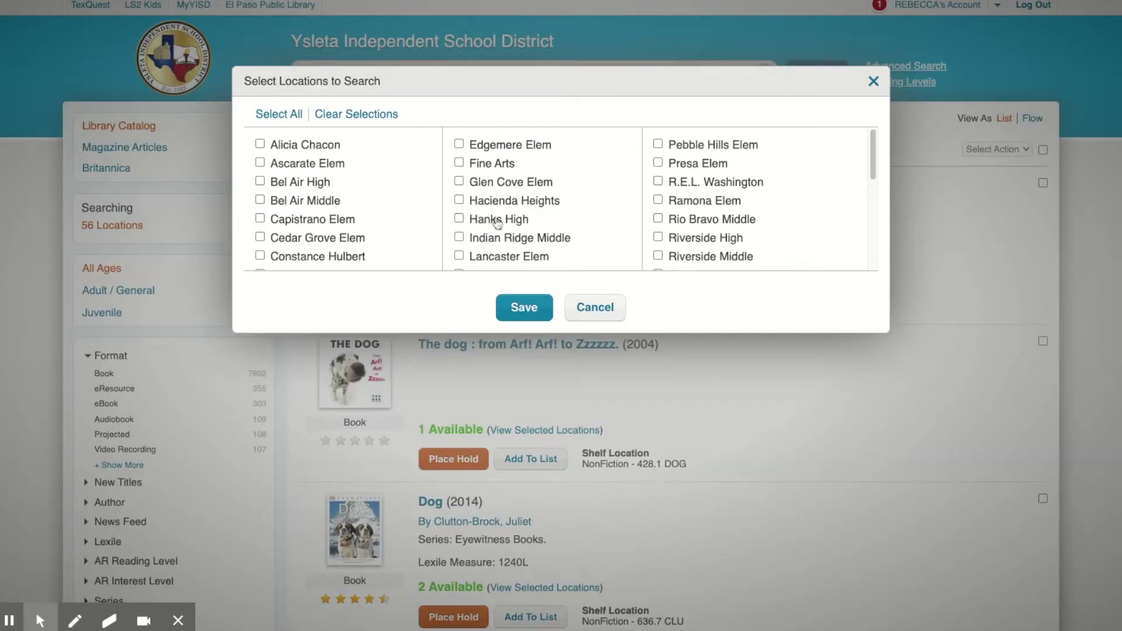
pyautogui.scroll(-5, 496, 223)
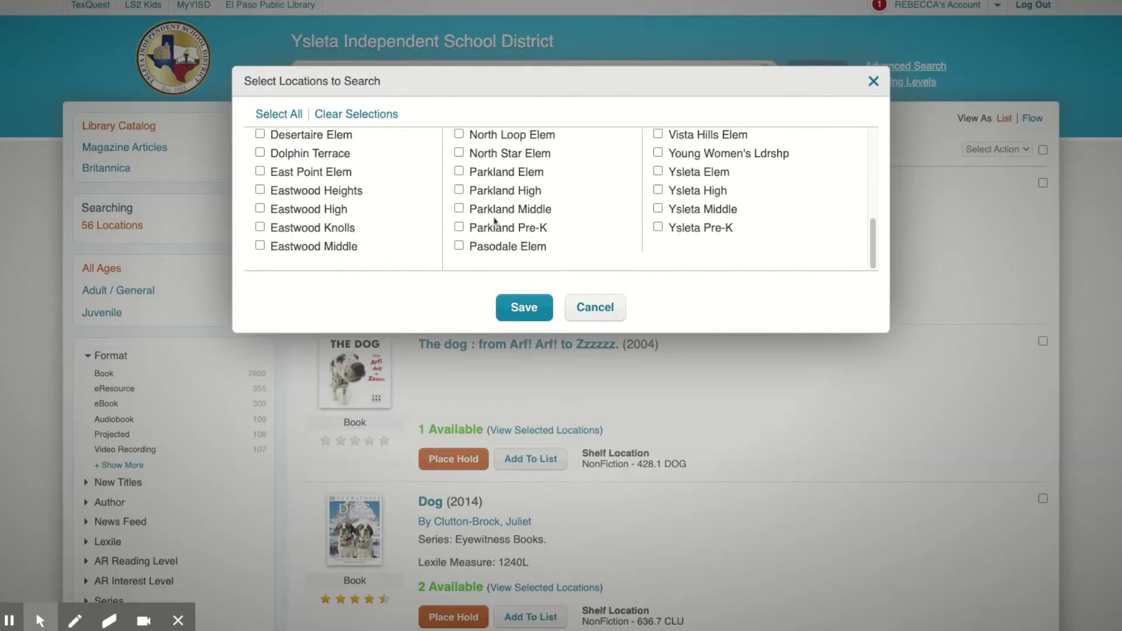
pyautogui.click(459, 208)
pyautogui.click(459, 209)
pyautogui.click(873, 82)
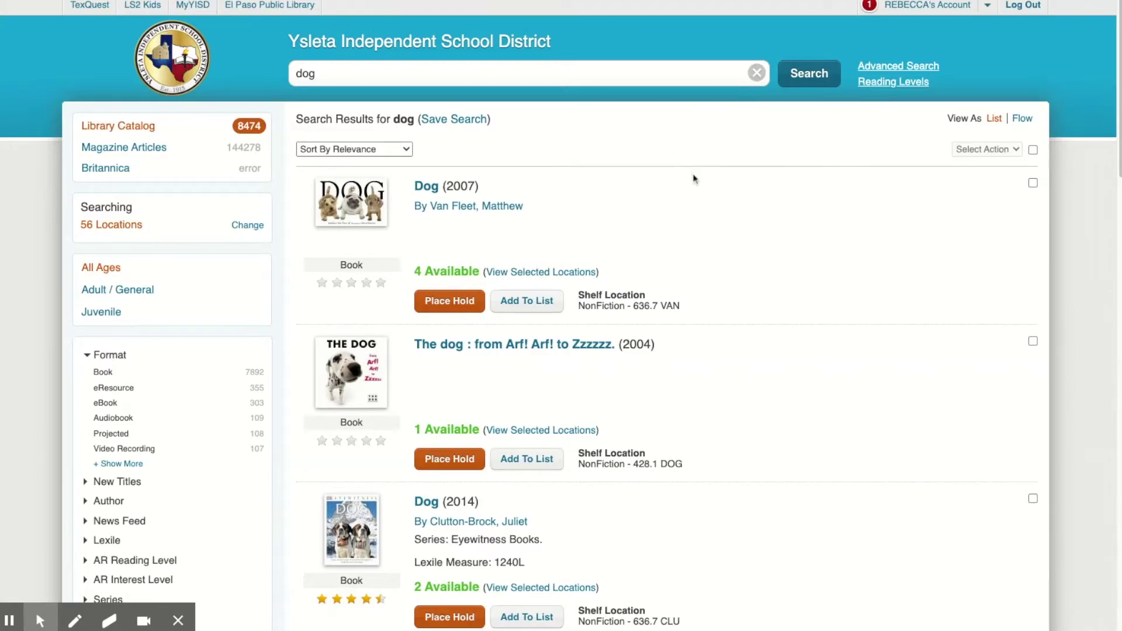
# Look through the first page of dog results down to the page navigation.
pyautogui.scroll(-6, 690, 219)
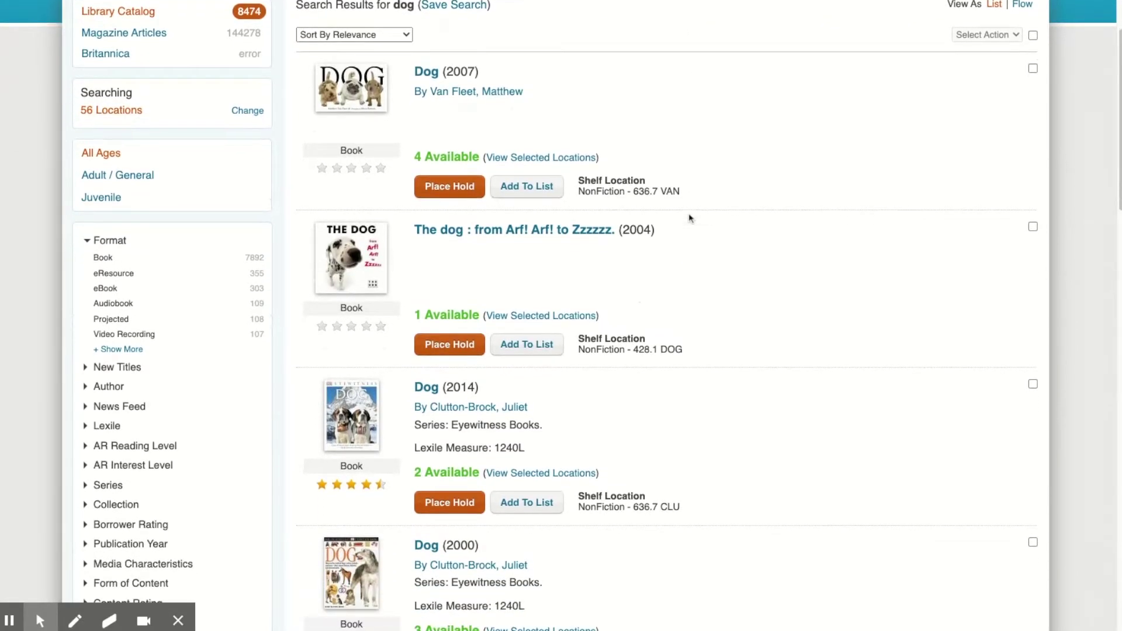
pyautogui.scroll(-8, 556, 316)
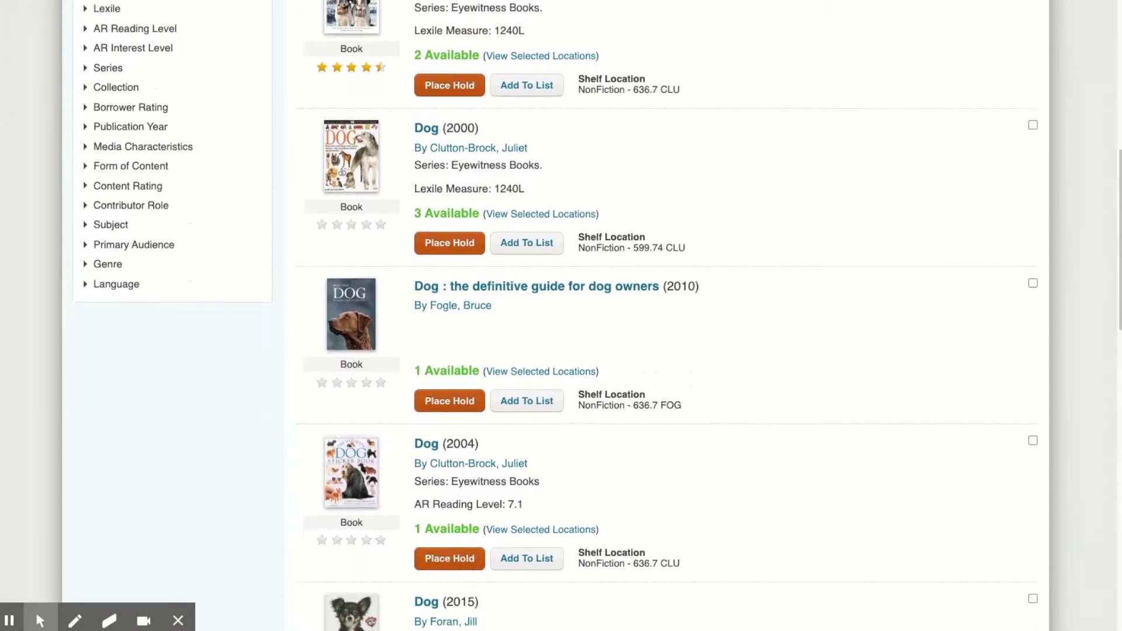
pyautogui.scroll(-7, 666, 315)
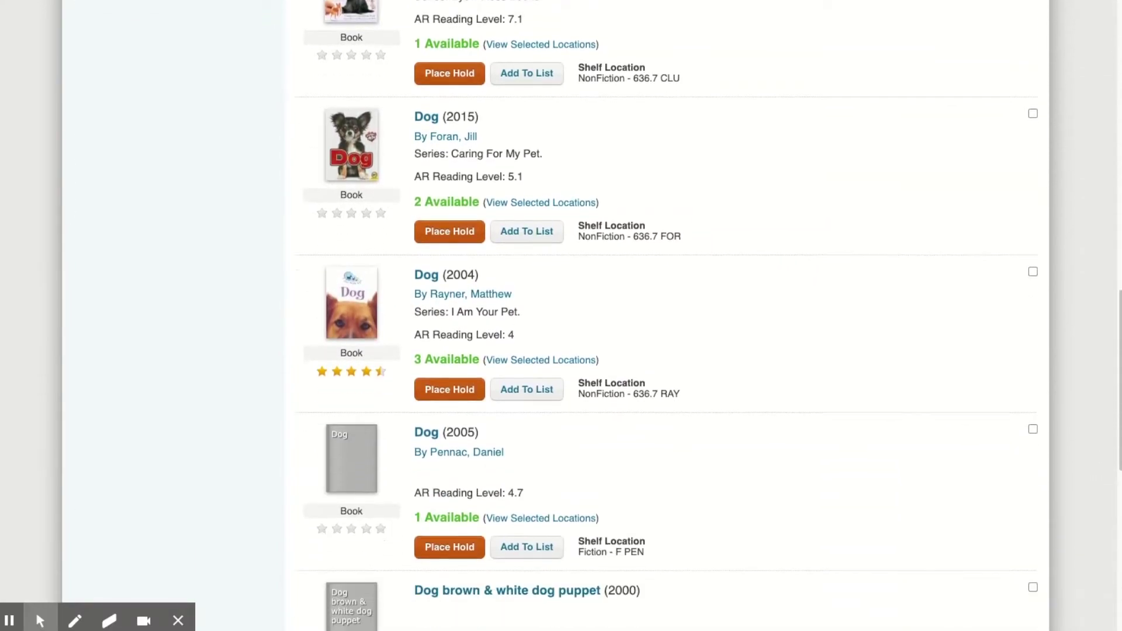
pyautogui.scroll(-5, 561, 315)
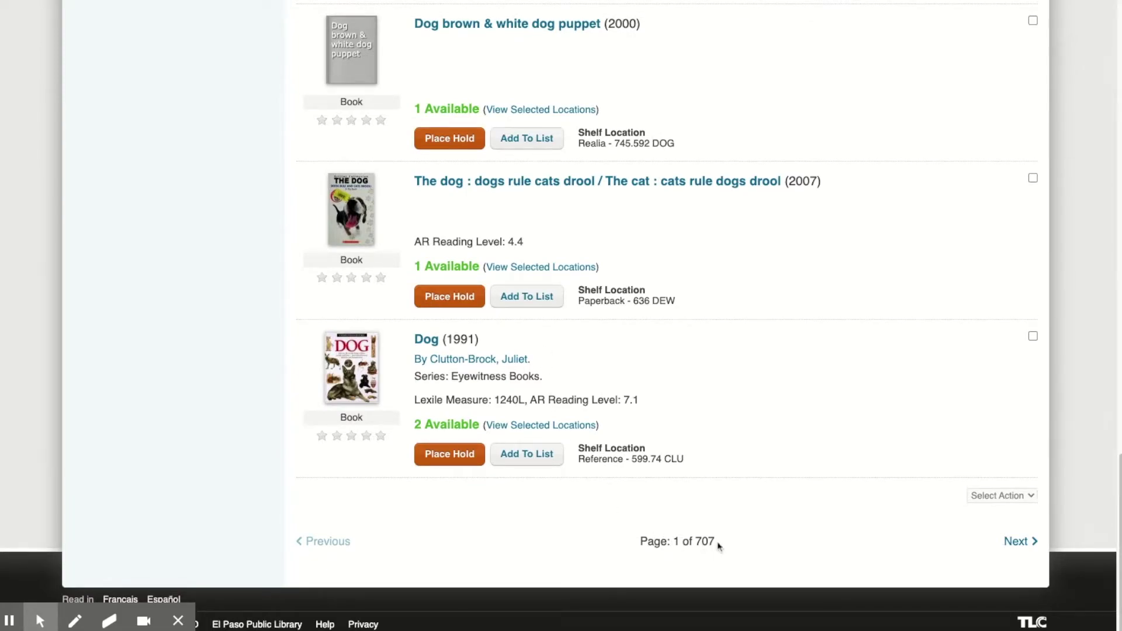
pyautogui.scroll(10, 743, 266)
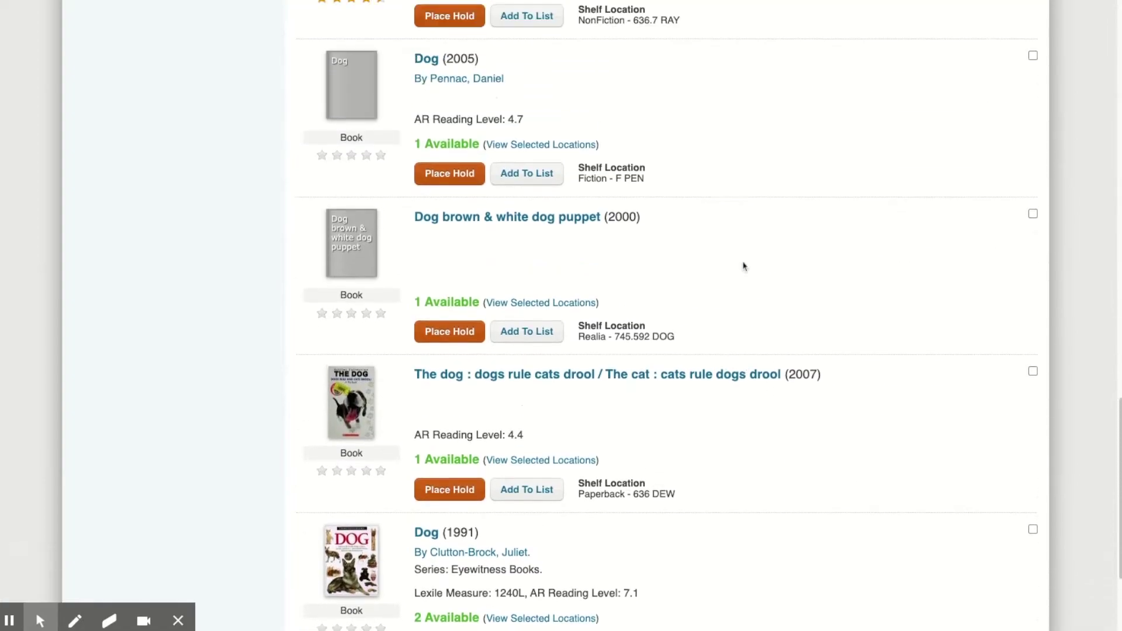
pyautogui.scroll(-10, 666, 316)
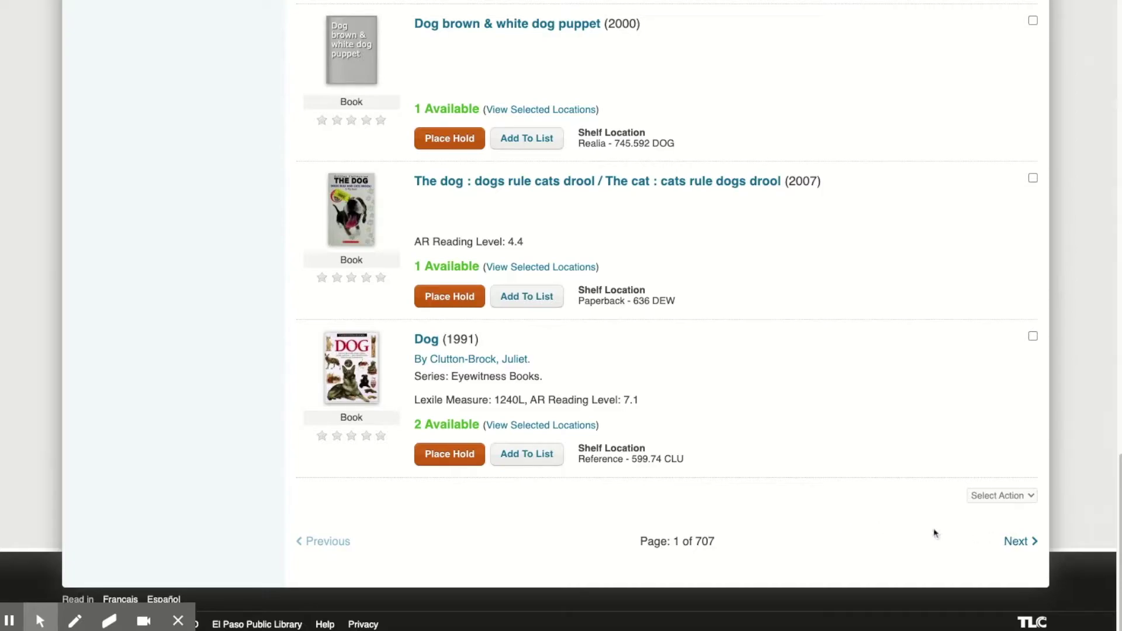
# Look through the second page of dog results and return to the first page.
pyautogui.click(1018, 544)
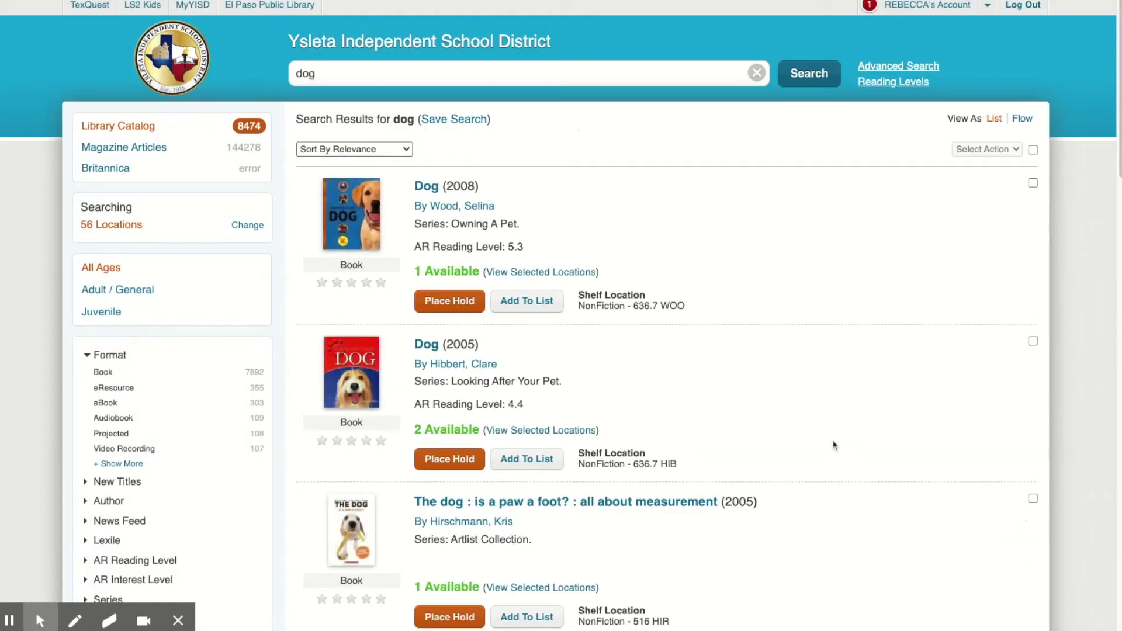
pyautogui.scroll(-3, 834, 445)
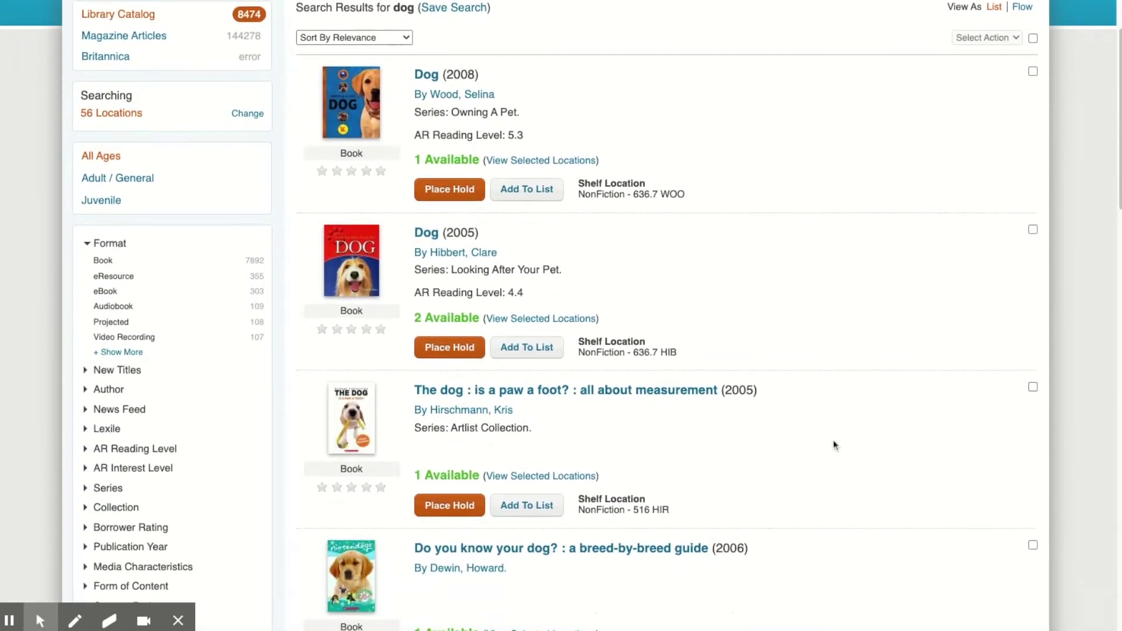
pyautogui.scroll(-6, 598, 315)
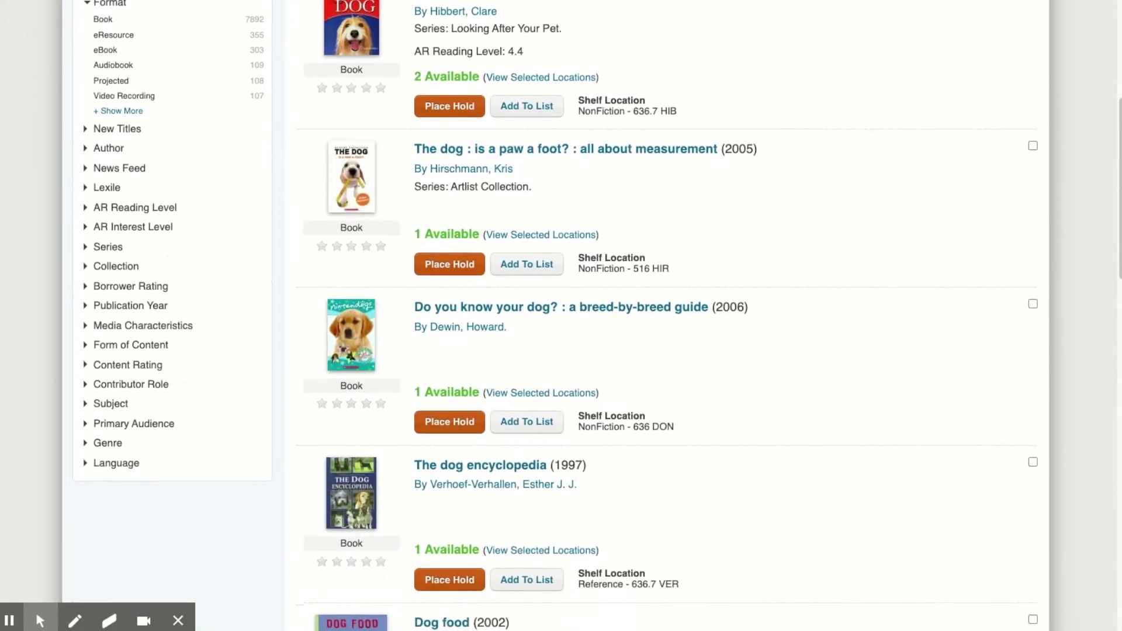
pyautogui.scroll(-14, 598, 315)
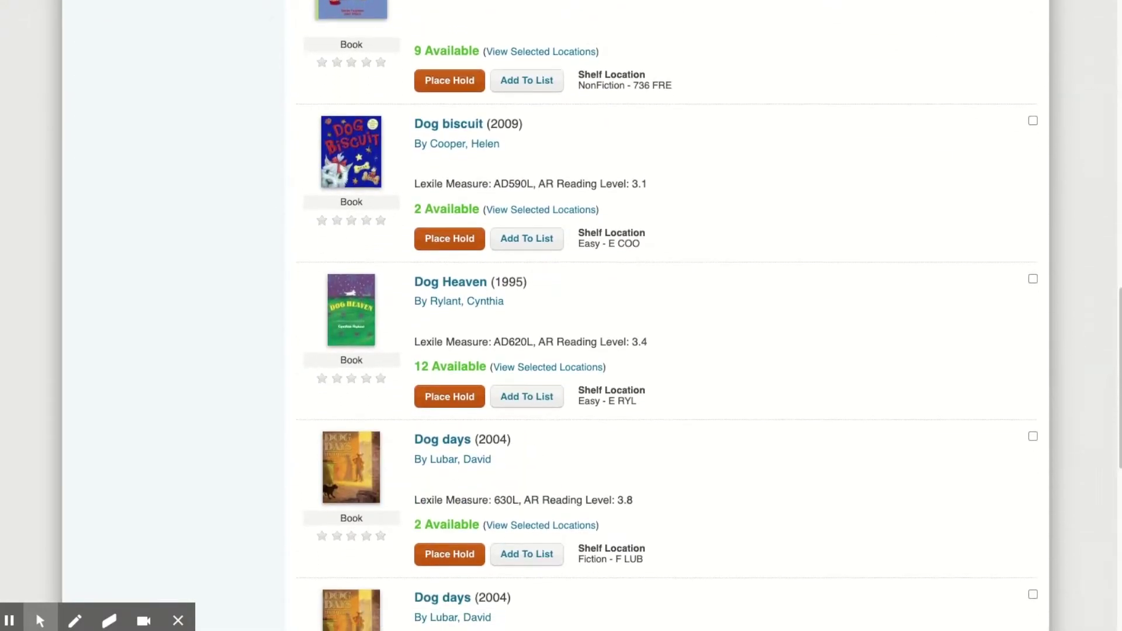
pyautogui.scroll(-1, 597, 316)
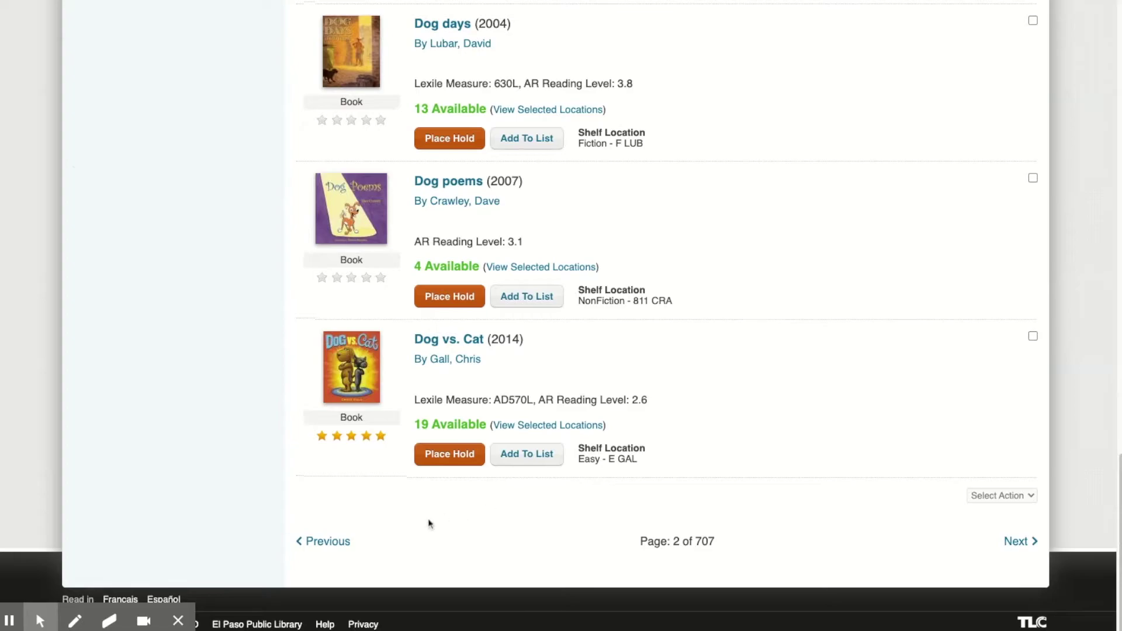
pyautogui.click(327, 541)
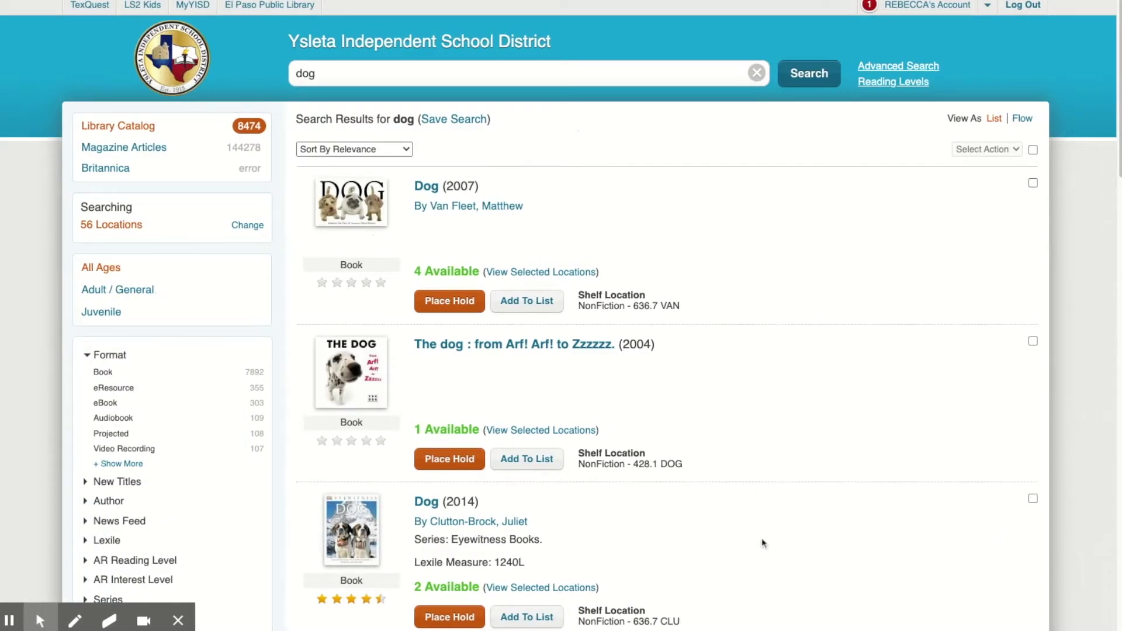
# Place a hold on the first available copy of Dog (2000) from the Eyewitness Books series.
pyautogui.scroll(-5, 763, 543)
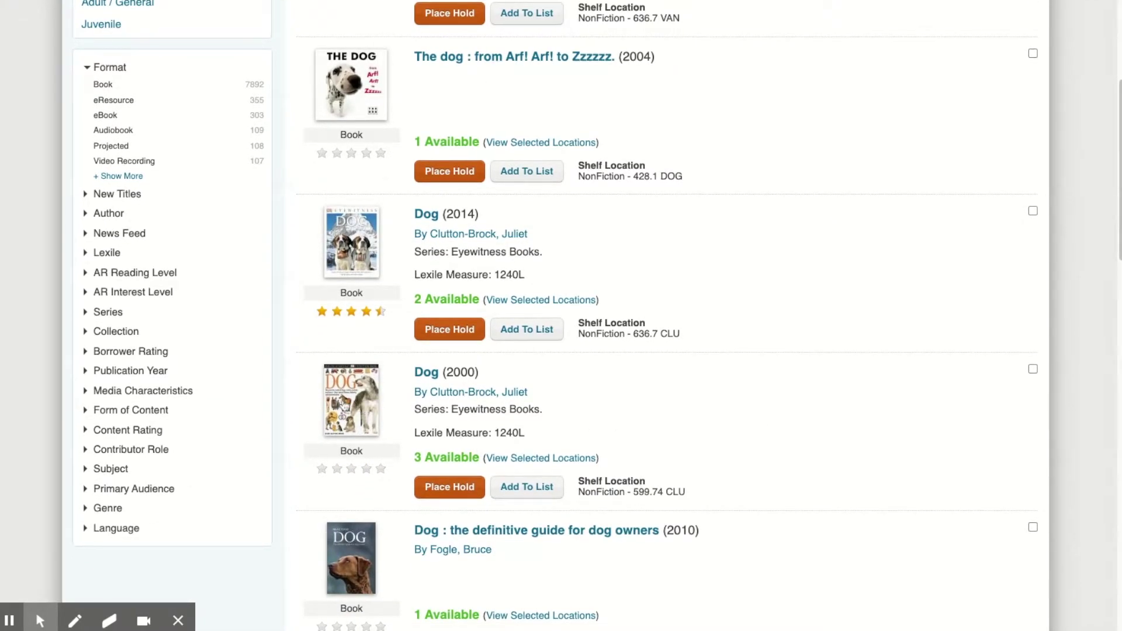
pyautogui.scroll(-1, 428, 381)
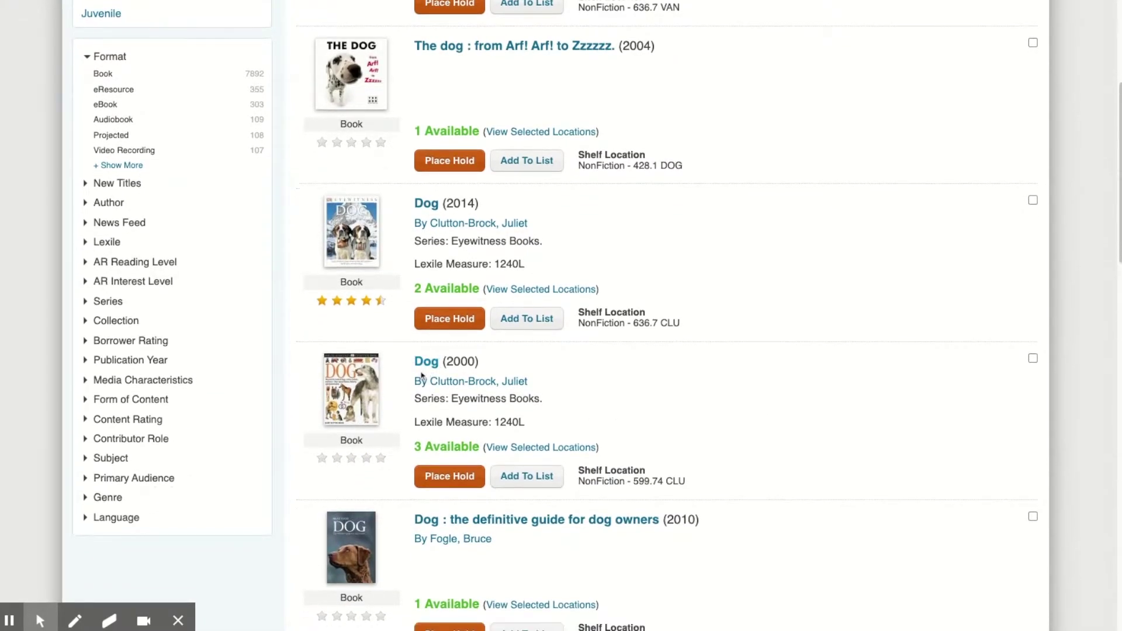
pyautogui.doubleClick(459, 368)
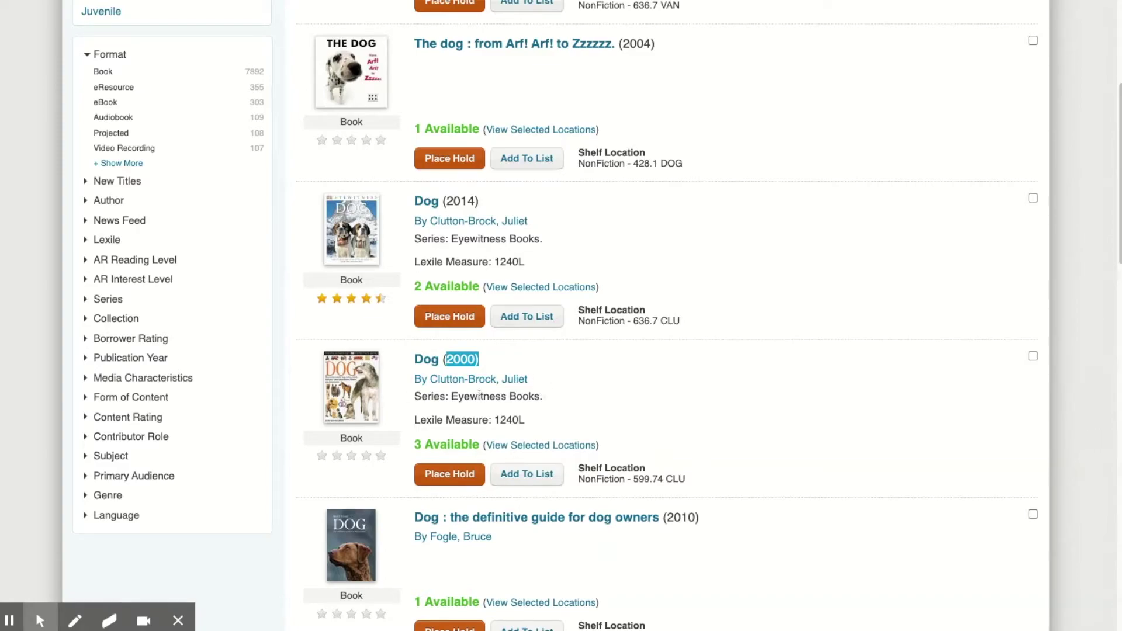
pyautogui.moveTo(477, 409); pyautogui.dragTo(529, 403)
pyautogui.click(508, 432)
pyautogui.click(426, 461)
pyautogui.click(447, 477)
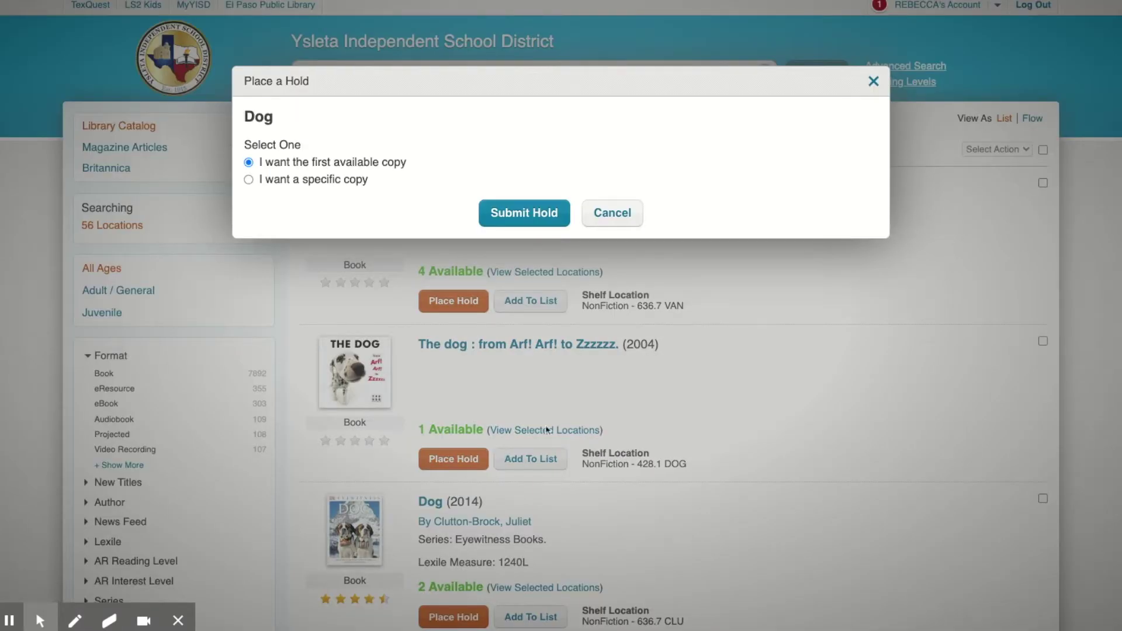
pyautogui.click(262, 92)
pyautogui.click(277, 95)
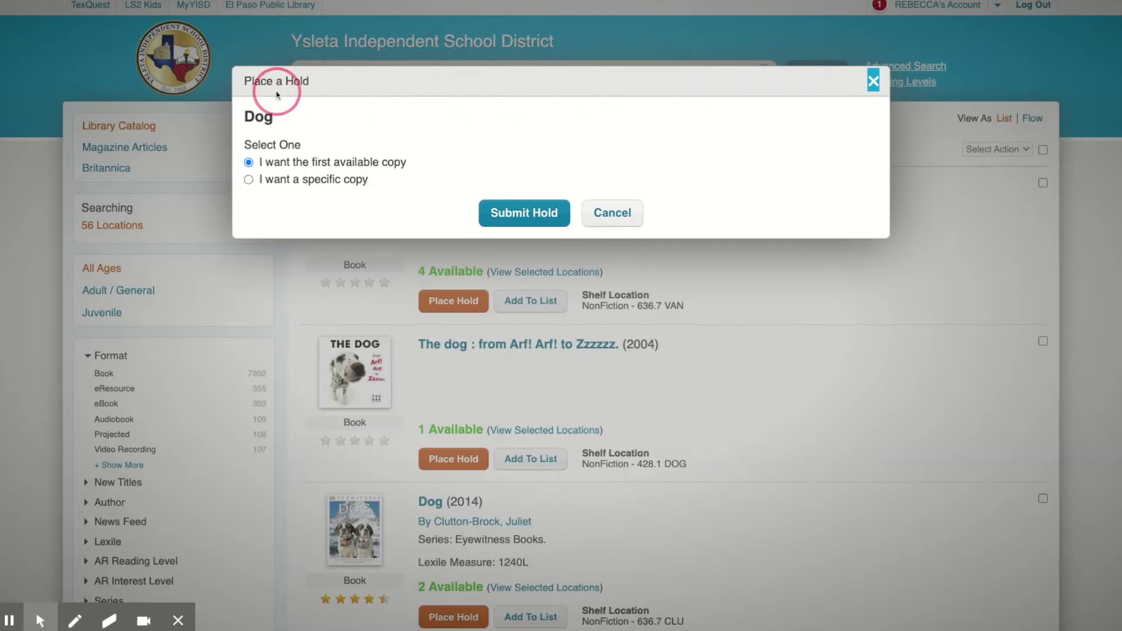
pyautogui.click(257, 131)
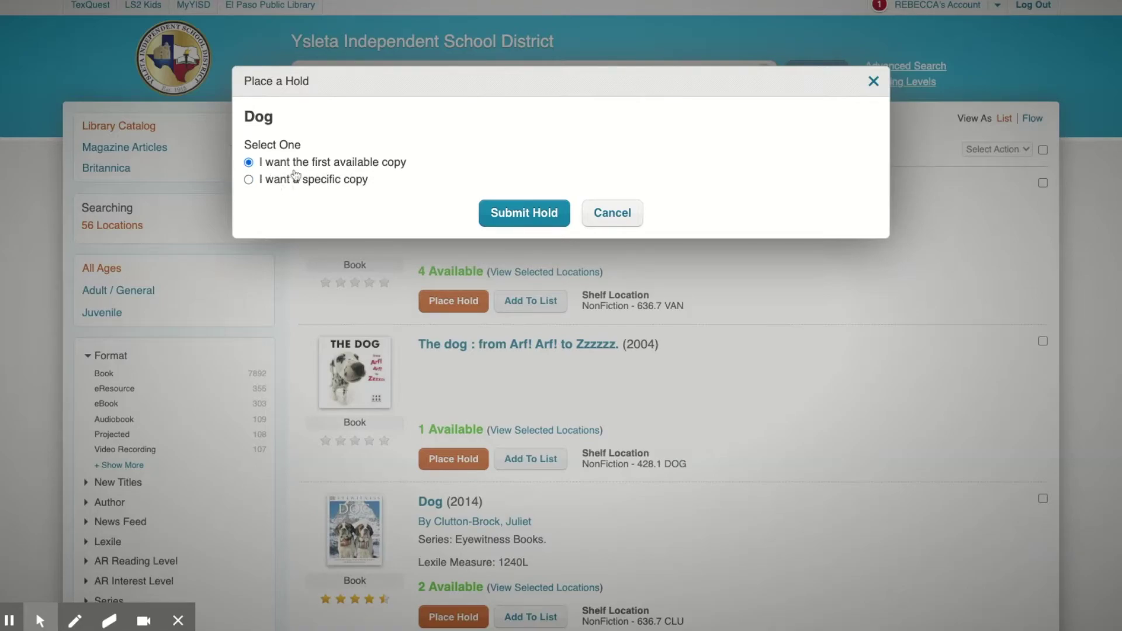
pyautogui.click(525, 221)
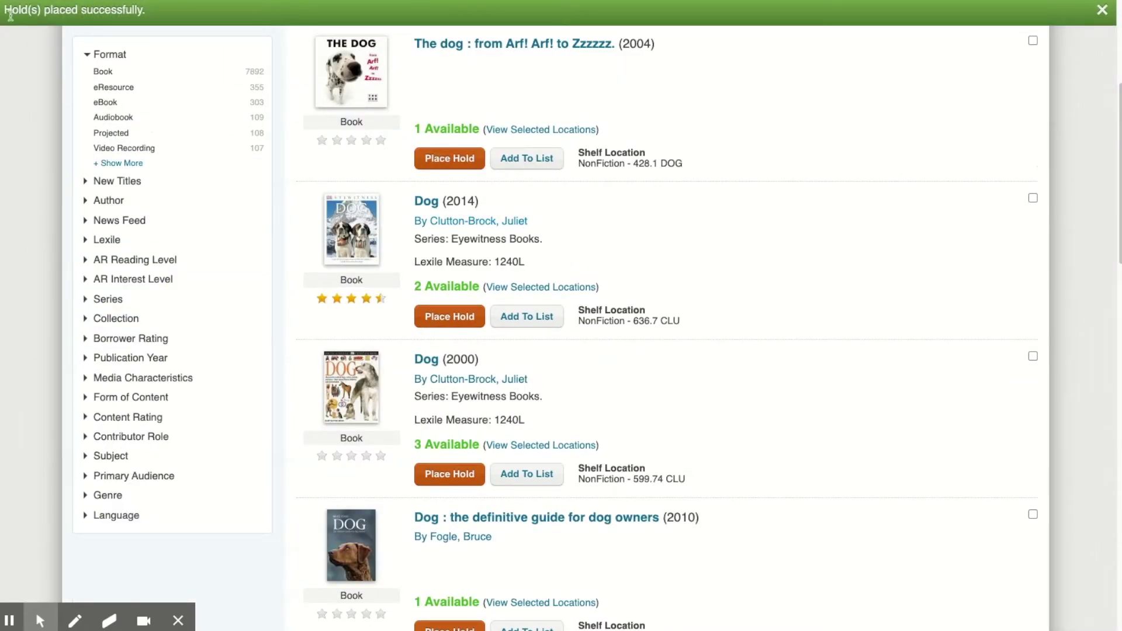
pyautogui.click(18, 24)
pyautogui.hotkey('ctrl', 'a')
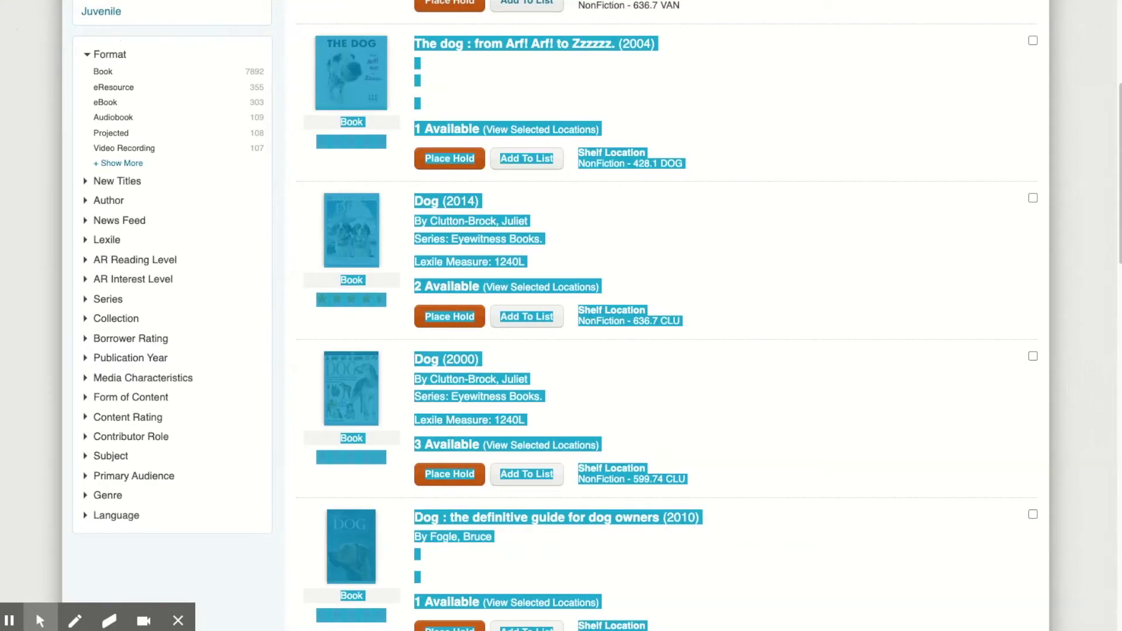
pyautogui.click(875, 186)
pyautogui.scroll(5, 814, 138)
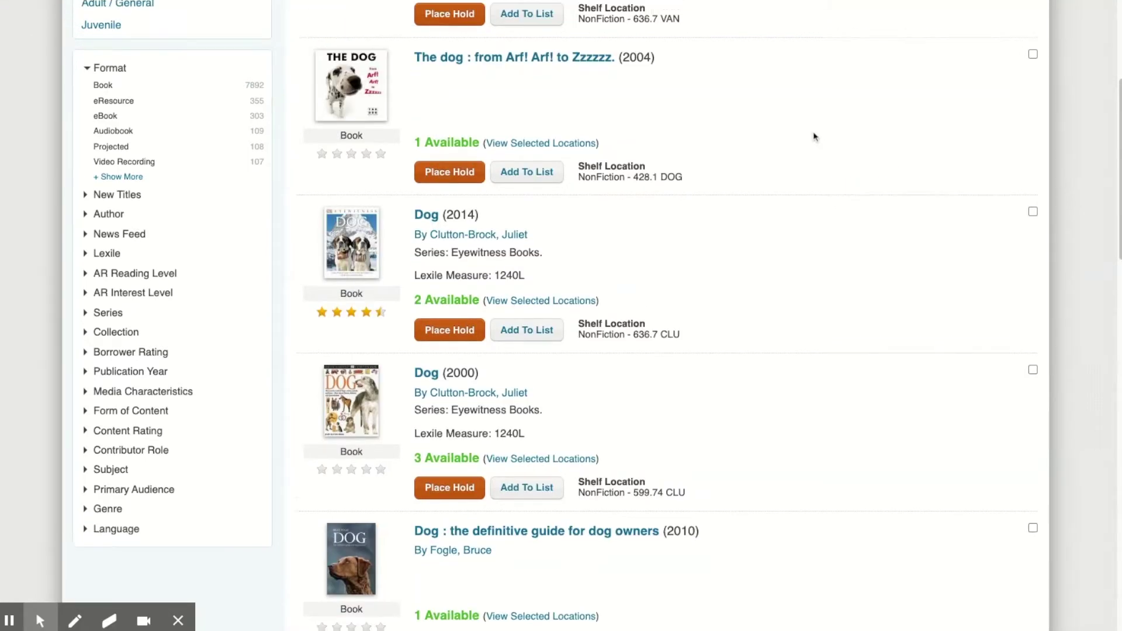
pyautogui.scroll(2, 815, 137)
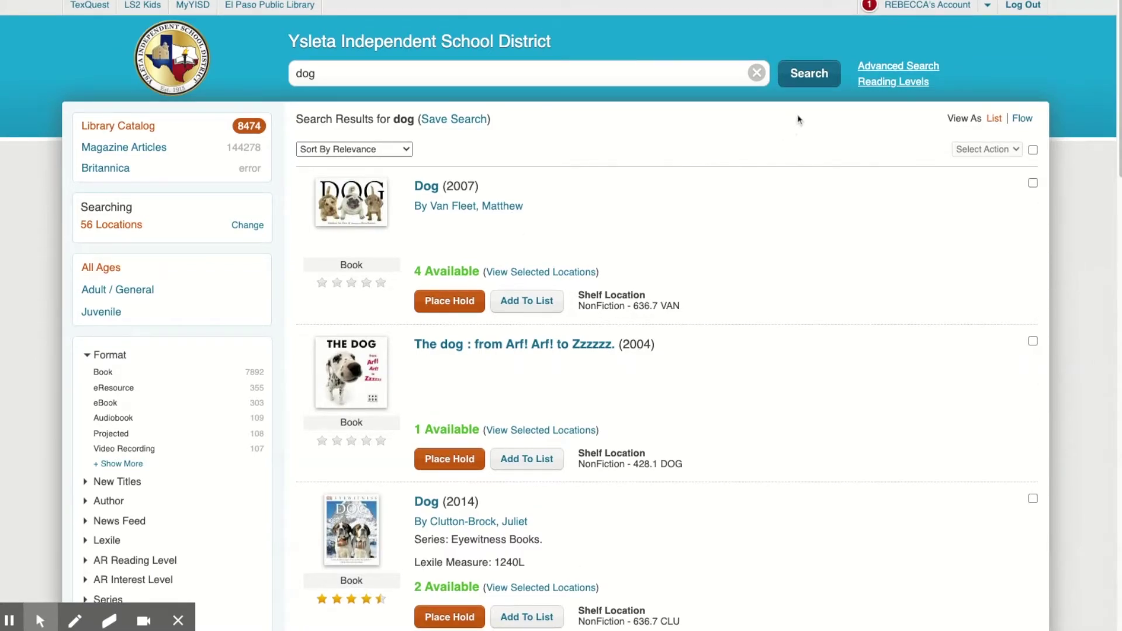
# Open the list of current holds in the account activity to review the requested books.
pyautogui.click(906, 20)
pyautogui.click(869, 26)
pyautogui.click(988, 8)
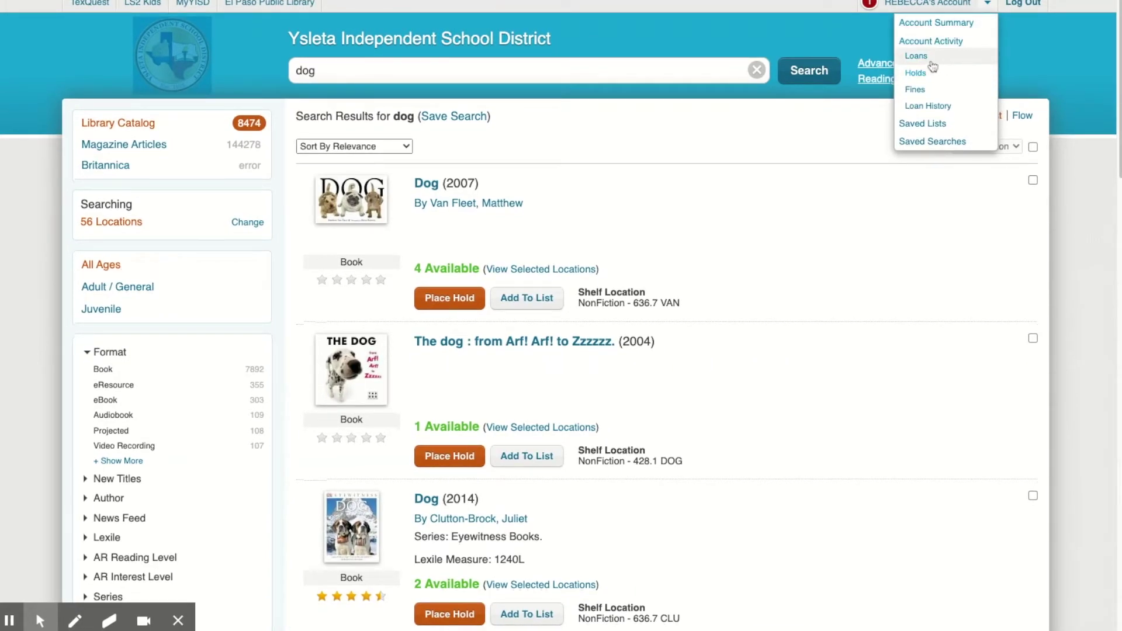
pyautogui.scroll(-1, 922, 73)
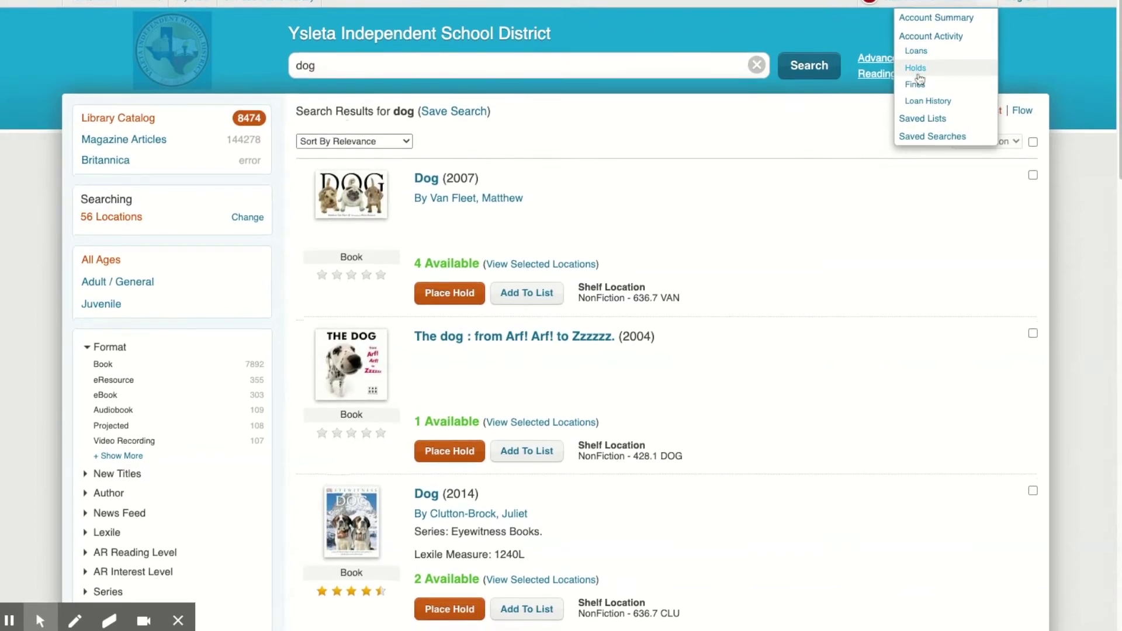
pyautogui.scroll(-1, 920, 74)
pyautogui.click(919, 71)
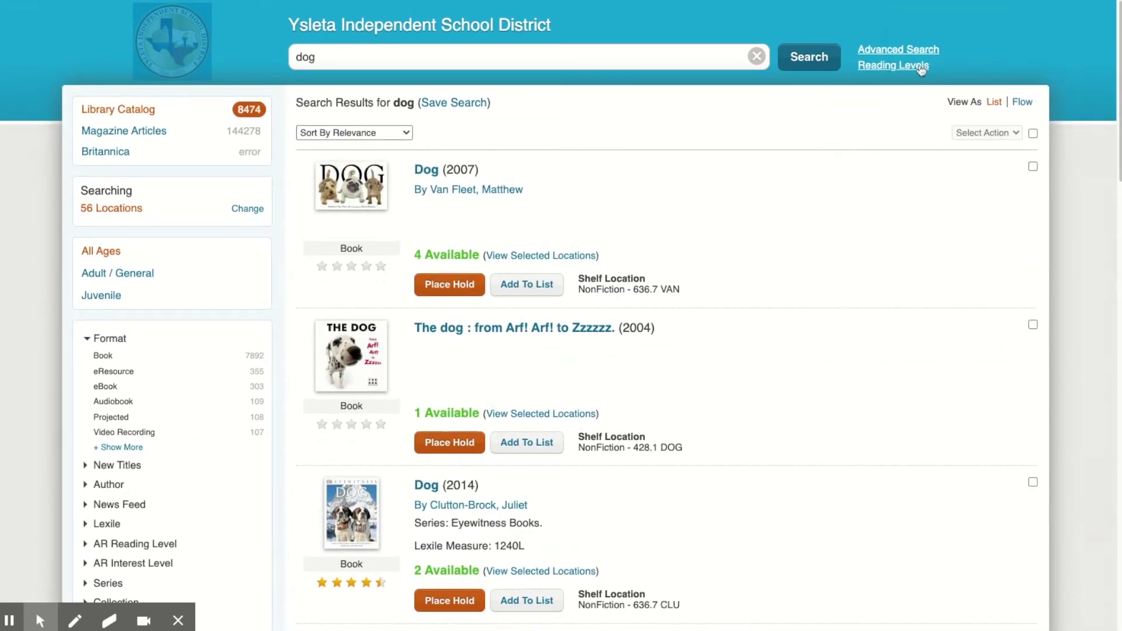
pyautogui.scroll(2, 988, 59)
pyautogui.click(987, 4)
pyautogui.click(920, 76)
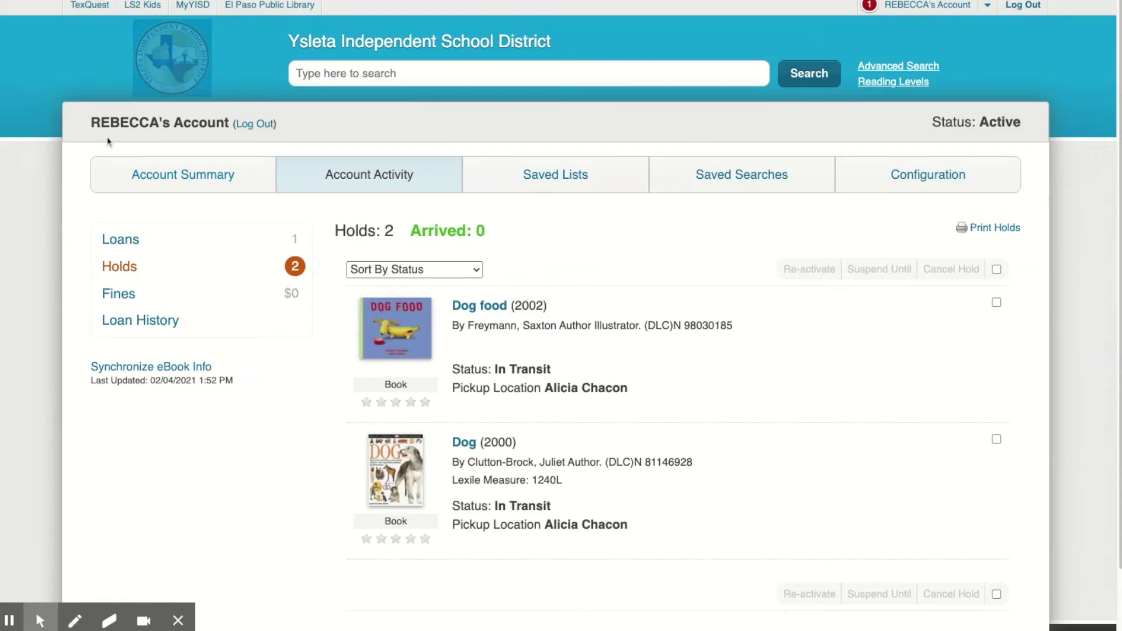
# Review the account's holds and display its current loans.
pyautogui.click(199, 138)
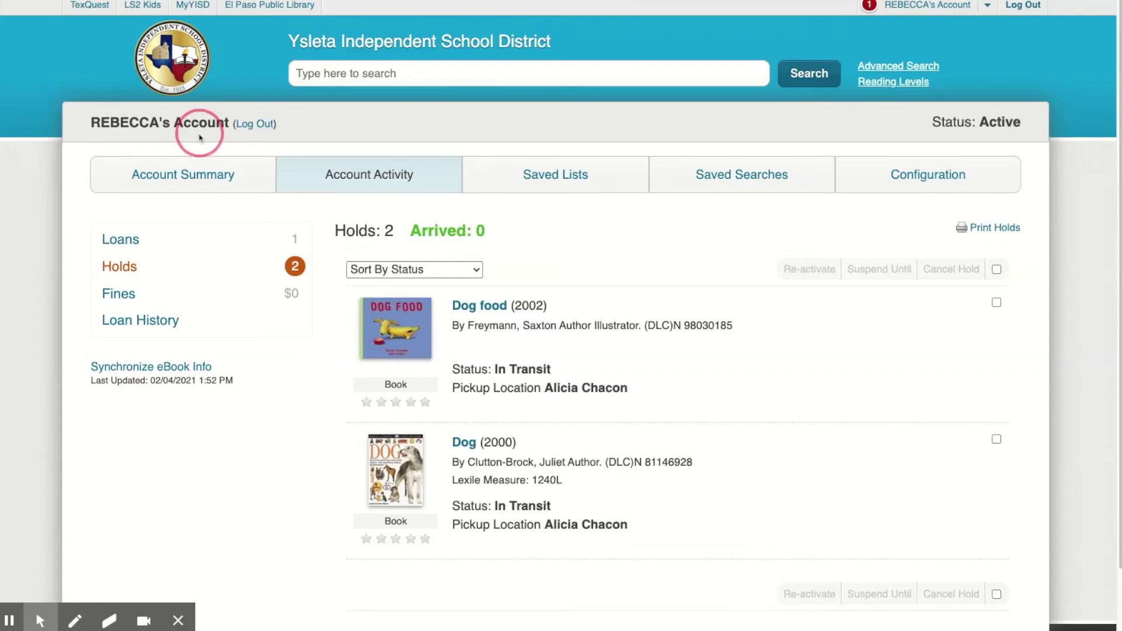
pyautogui.click(133, 252)
pyautogui.click(299, 248)
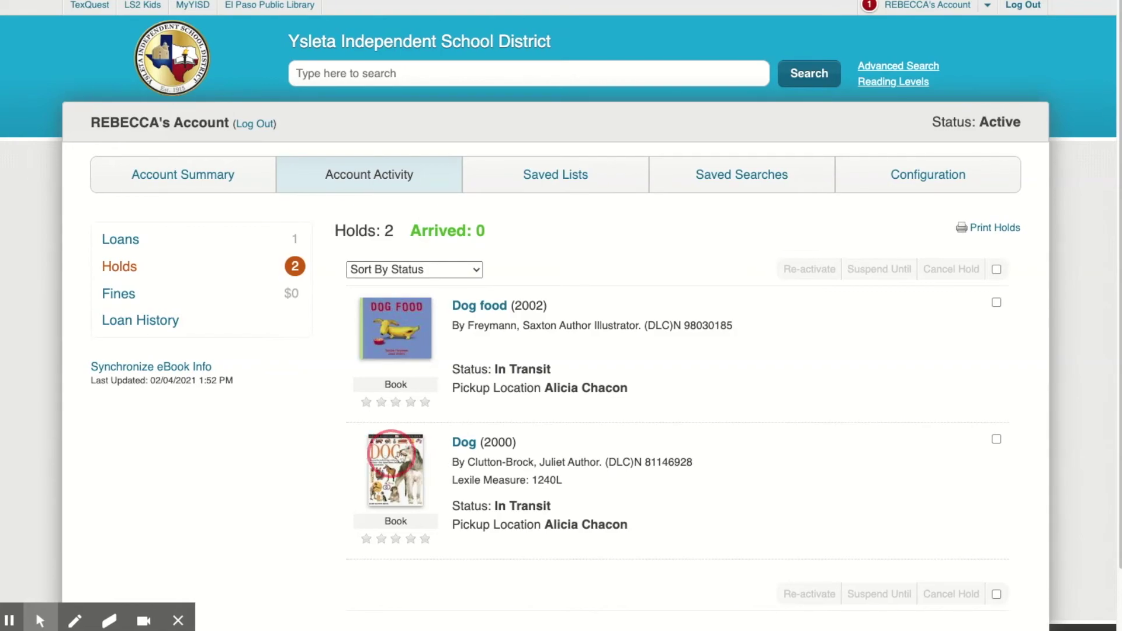
pyautogui.click(117, 240)
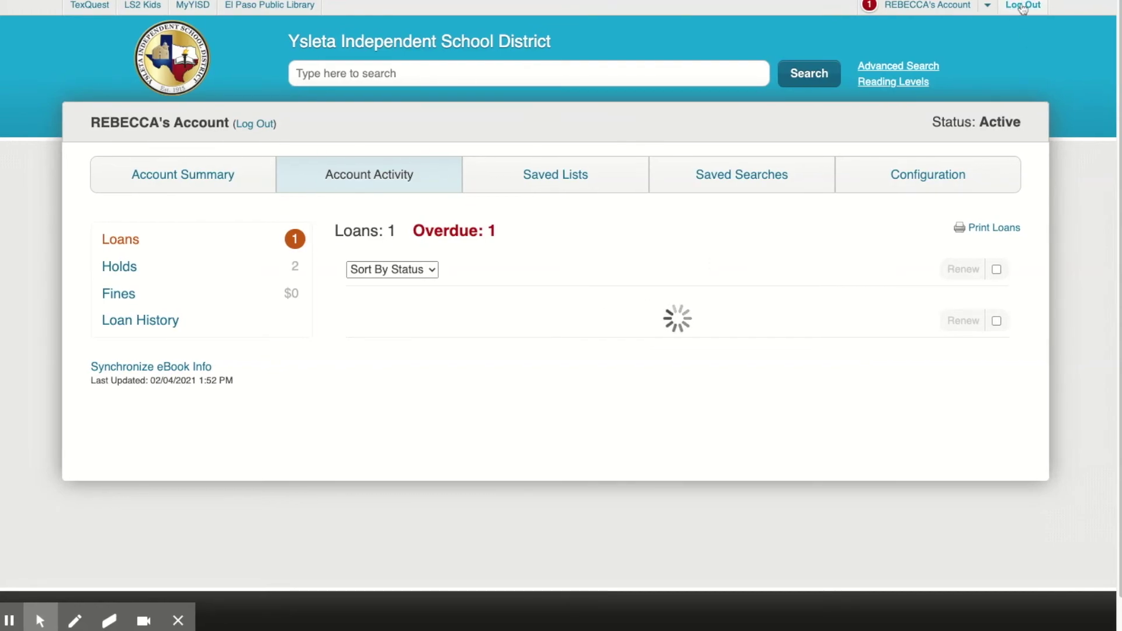
# Search the catalog for cat and place a hold on the first available copy of Cat (2000) from the Eyewitness Books series.
pyautogui.click(402, 69)
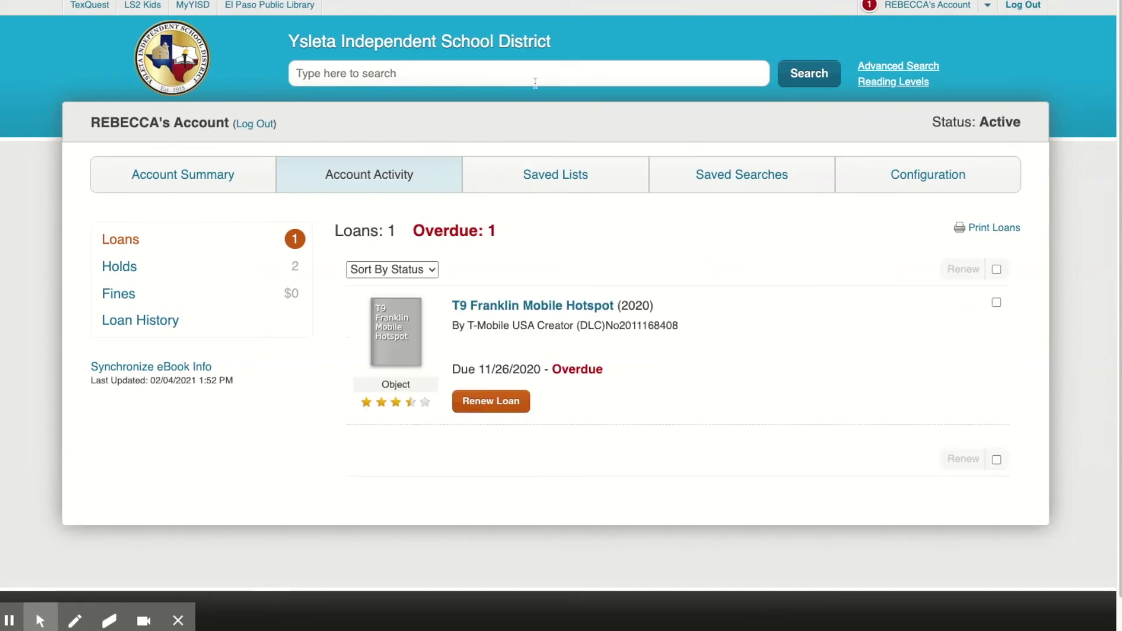
pyautogui.write('cat')
pyautogui.press('Return')
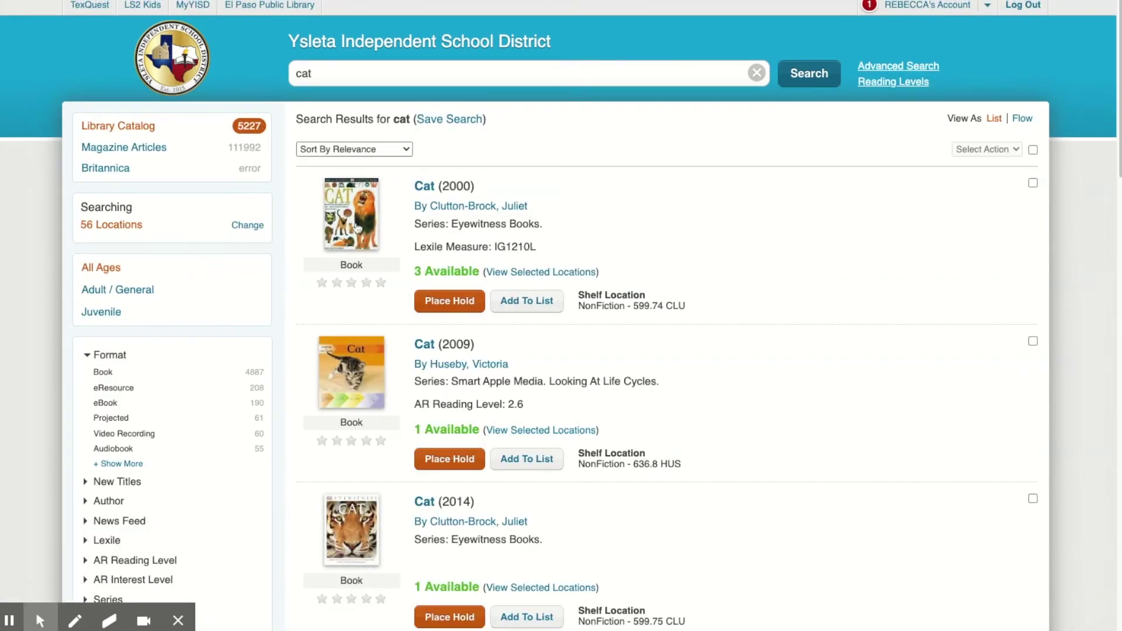
pyautogui.click(447, 301)
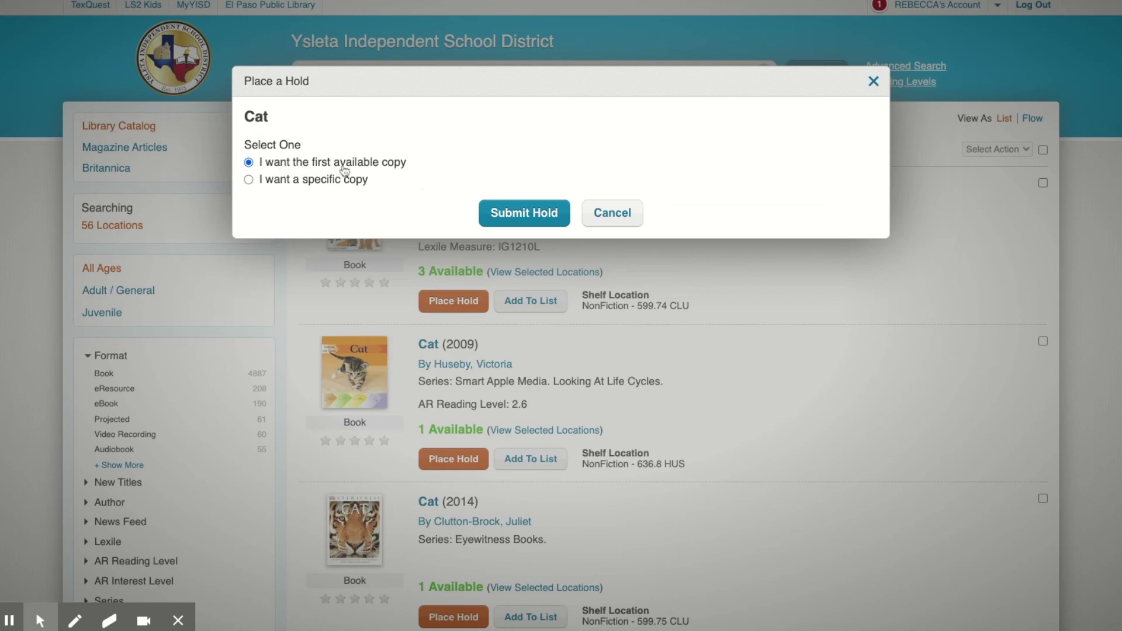
pyautogui.click(525, 213)
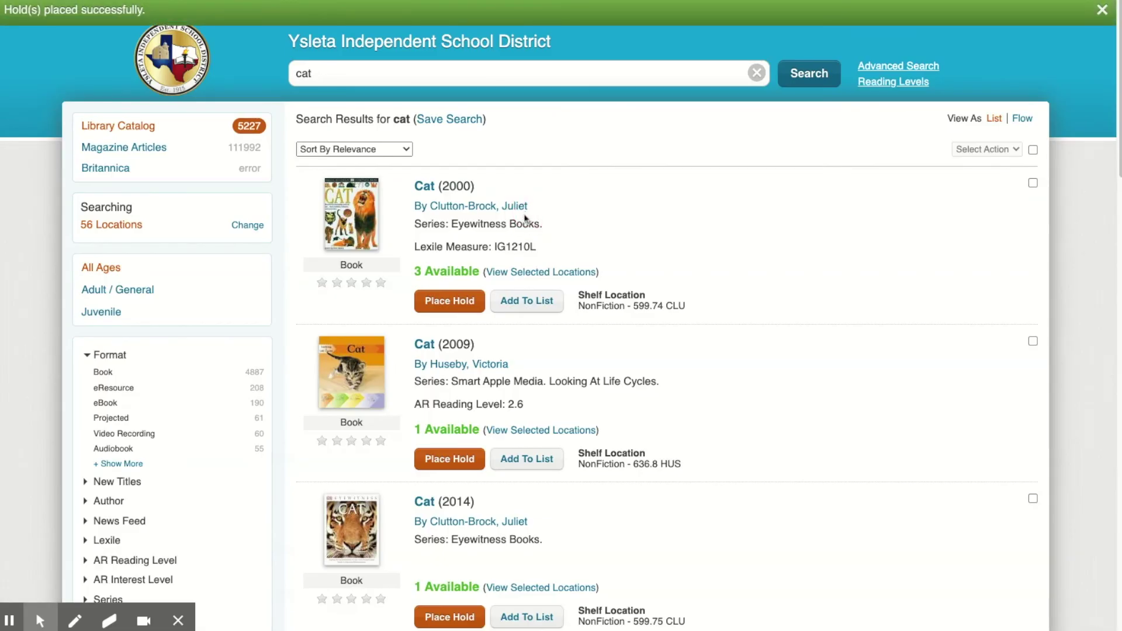